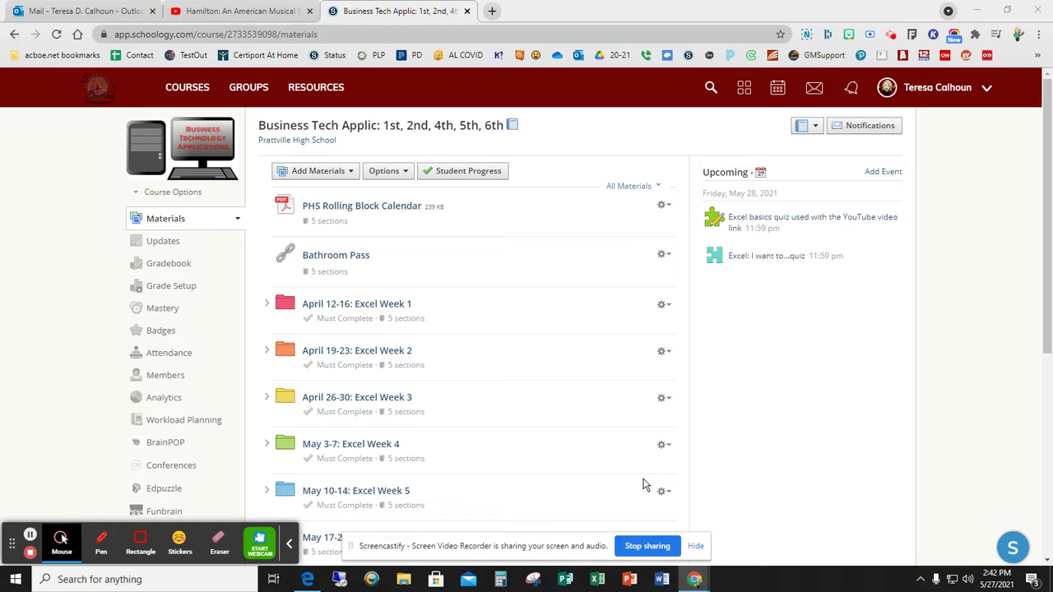
Step: Create a purple folder named "2020-2021 BTA Course" in the Home collection of the personal resources
left_click(318, 92)
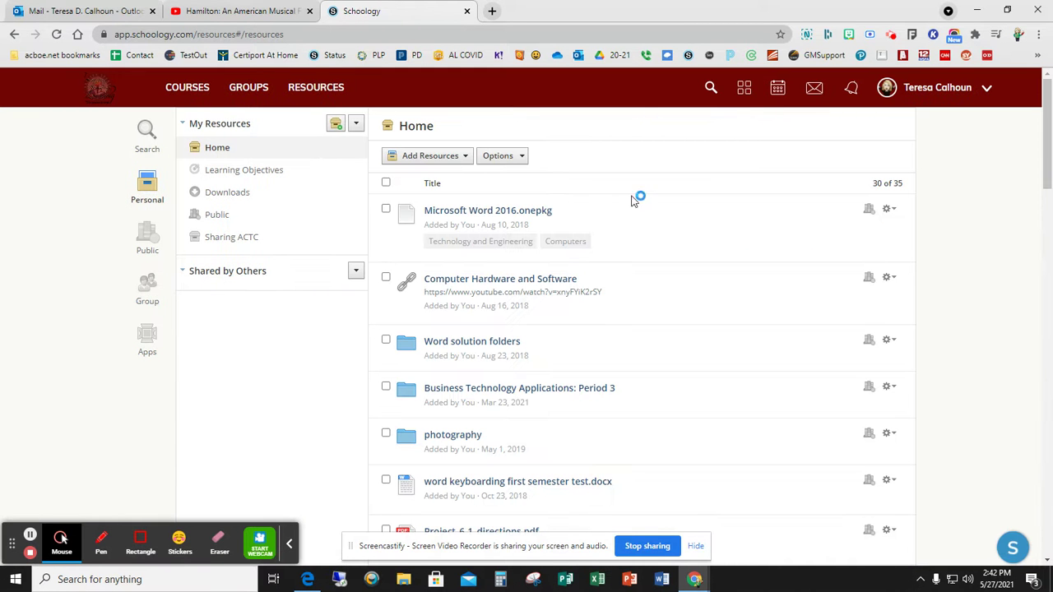
left_click(499, 159)
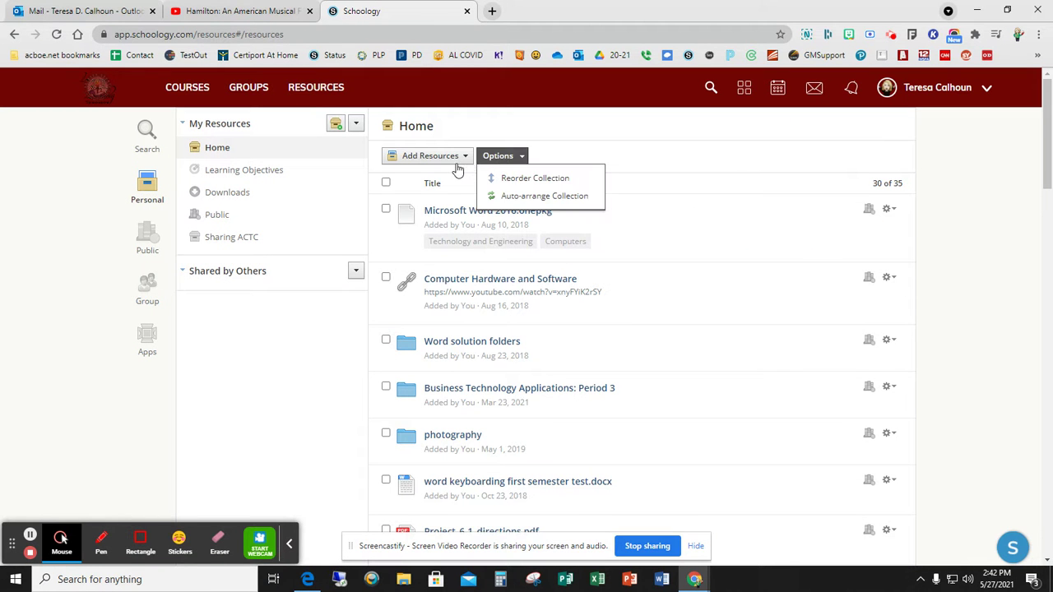
left_click(457, 158)
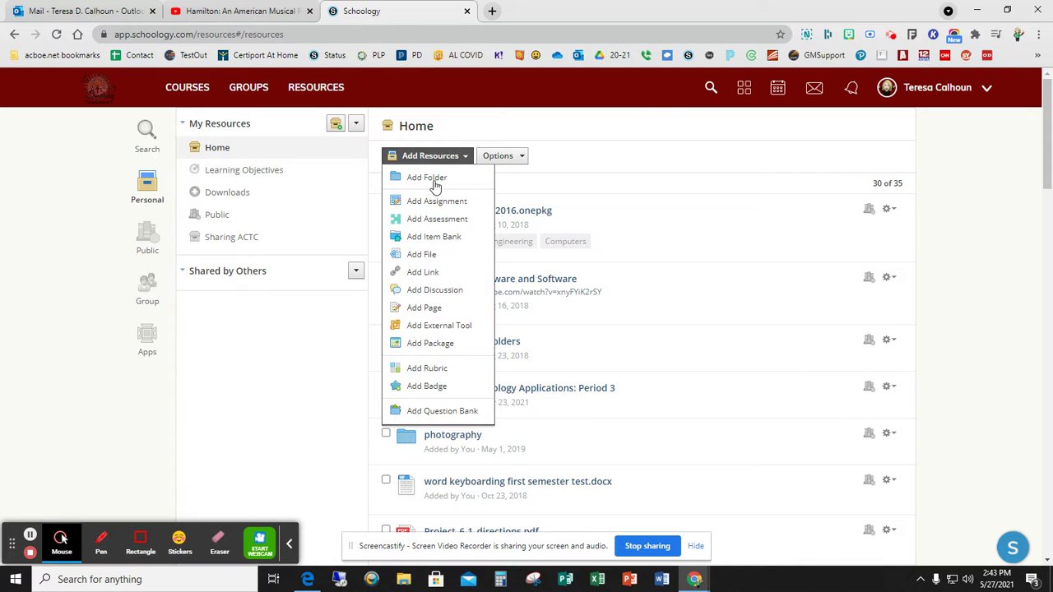
left_click(424, 179)
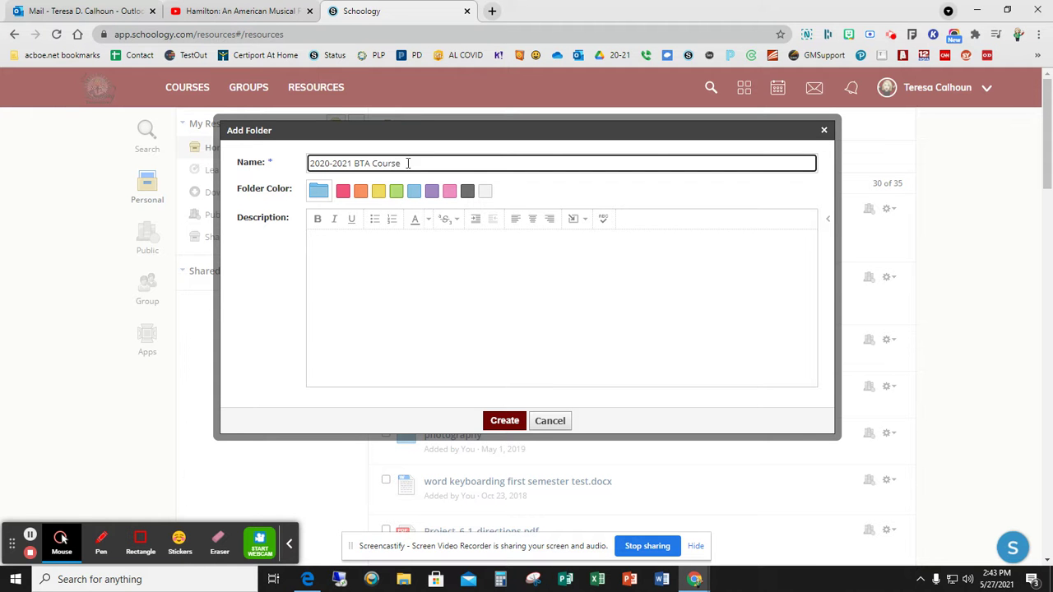
left_click(414, 191)
left_click(431, 197)
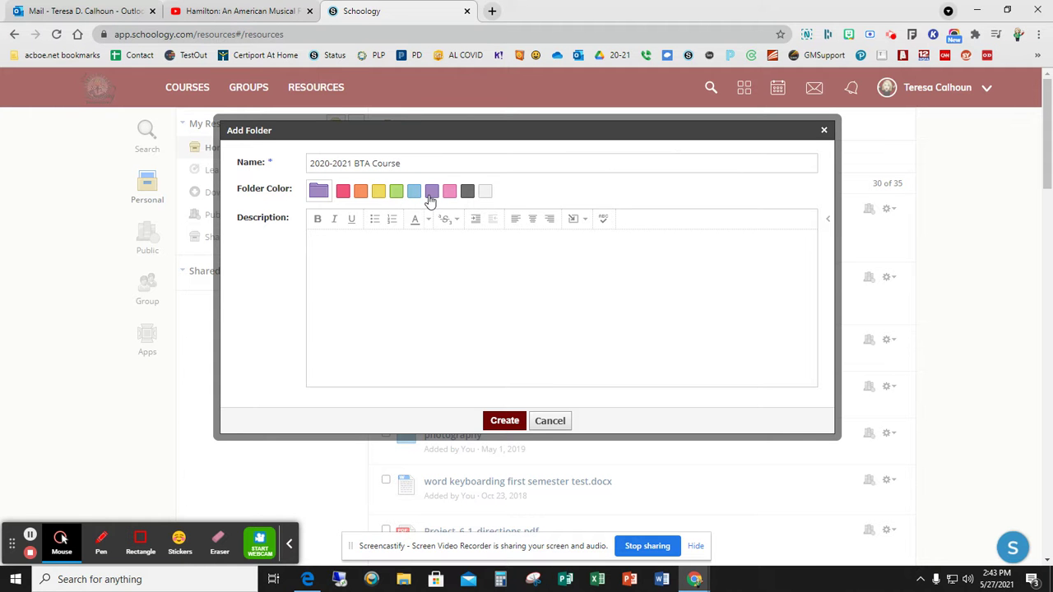
left_click(431, 283)
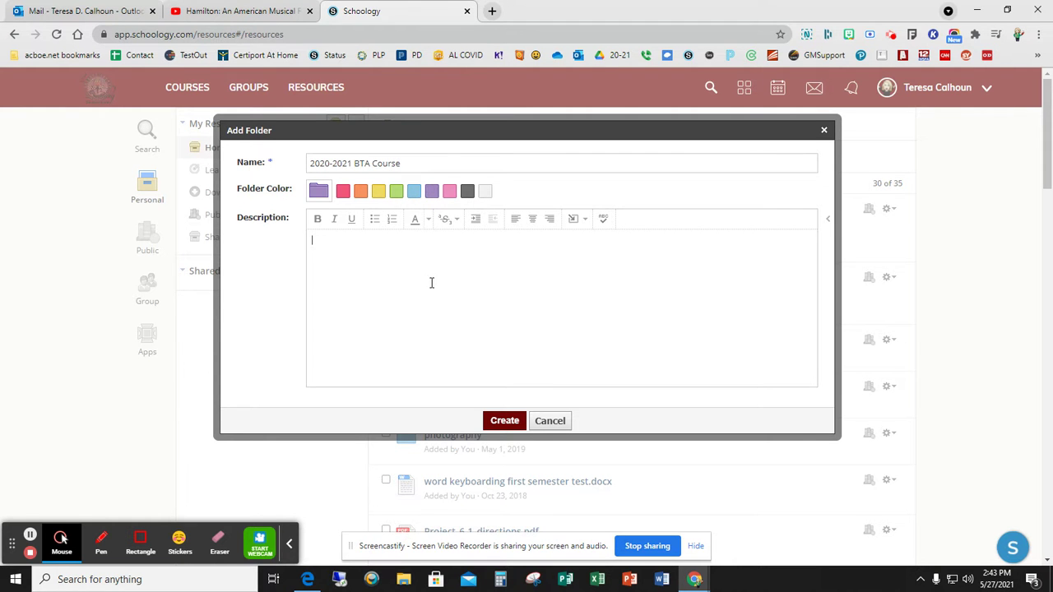
left_click(501, 422)
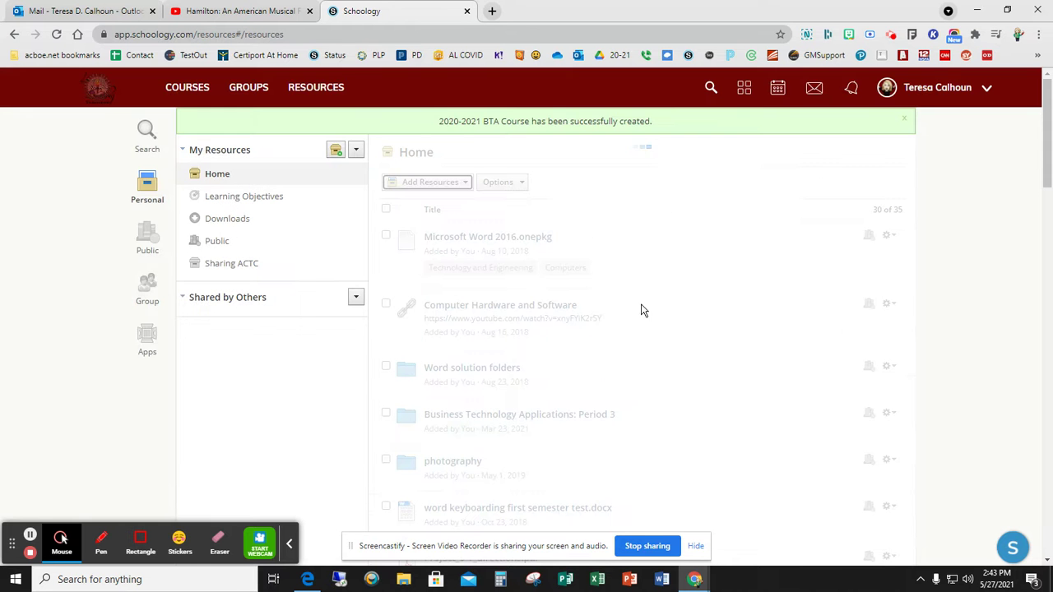
Step: Look for the new folder in the resources list and open the Business Tech Applic course for 1st, 2nd, 4th, 5th, 6th
scroll(667, 265, "down", 20)
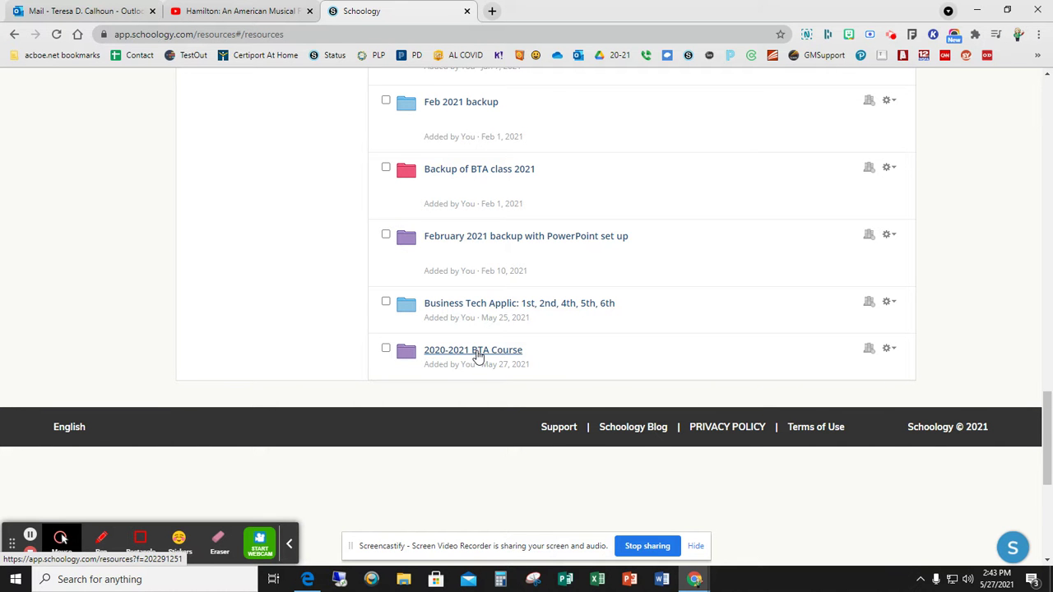
scroll(987, 313, "up", 15)
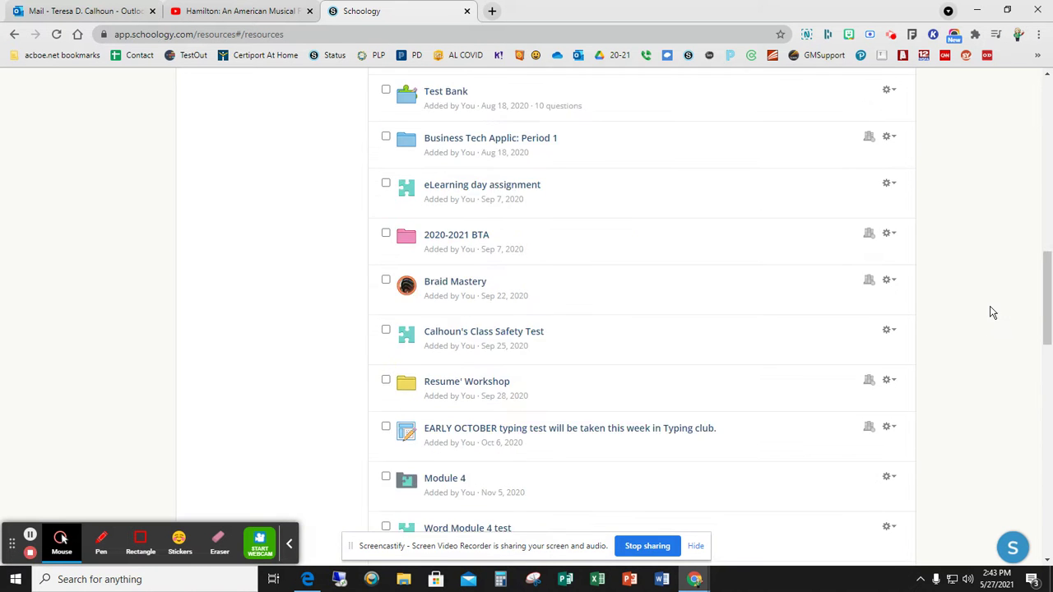
scroll(990, 299, "up", 5)
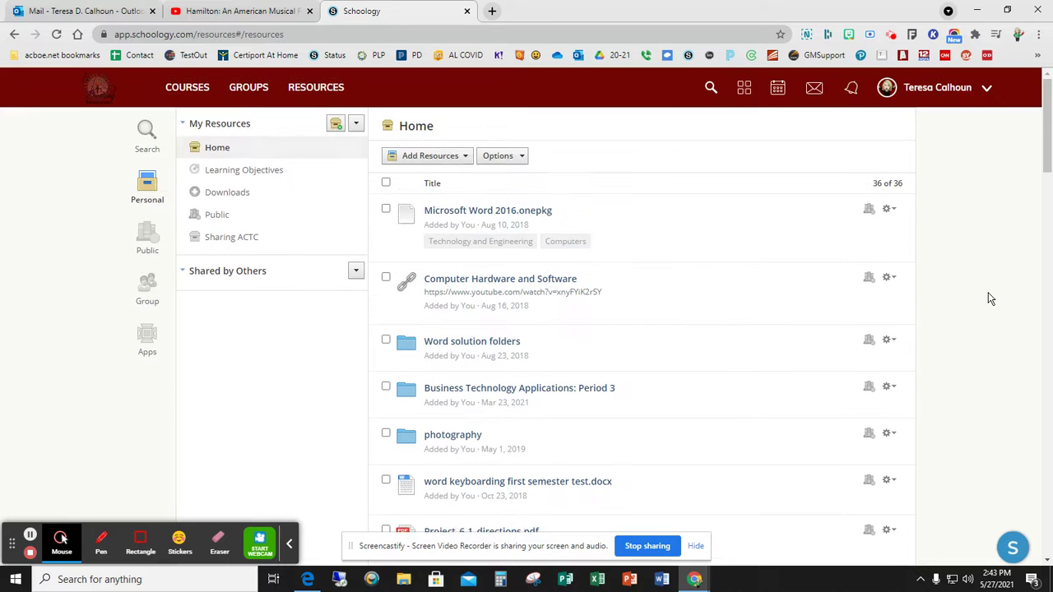
left_click(183, 87)
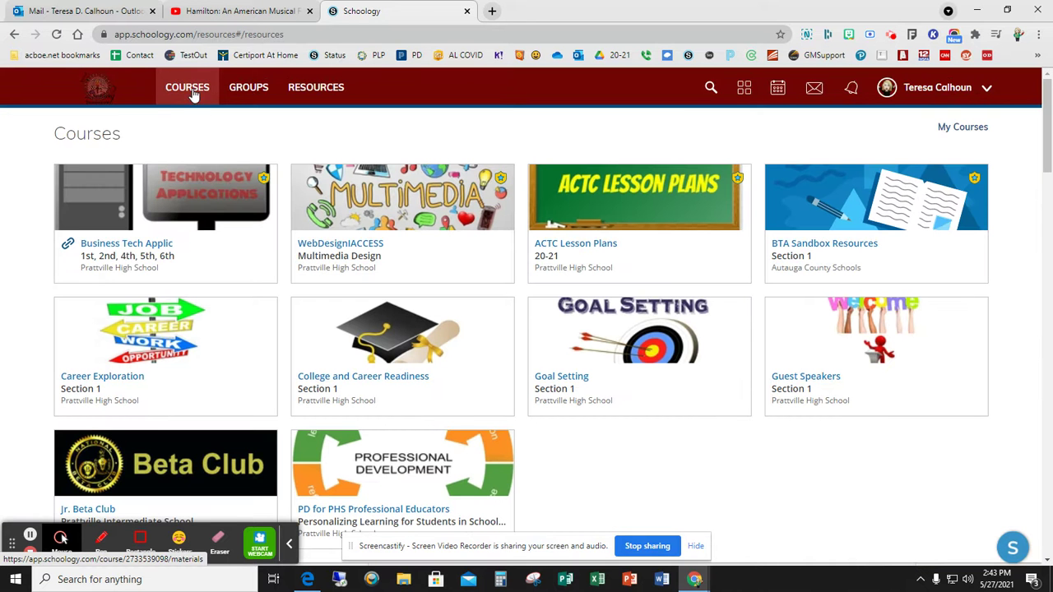
left_click(160, 216)
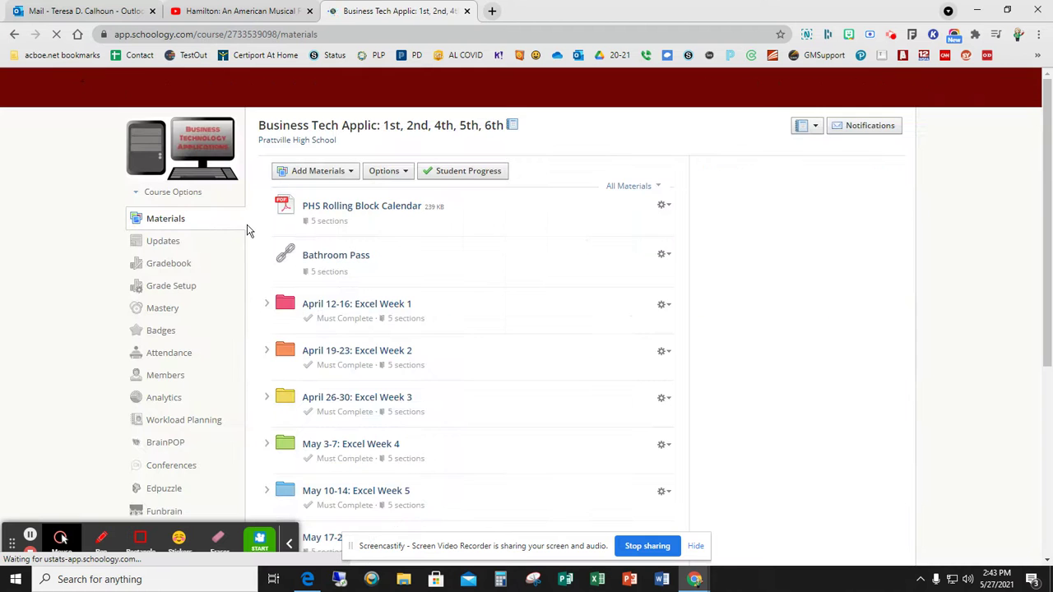
Step: Save the course to resources in the Home collection's 2020-2021 BTA Course folder, as a folder with resources
left_click(397, 175)
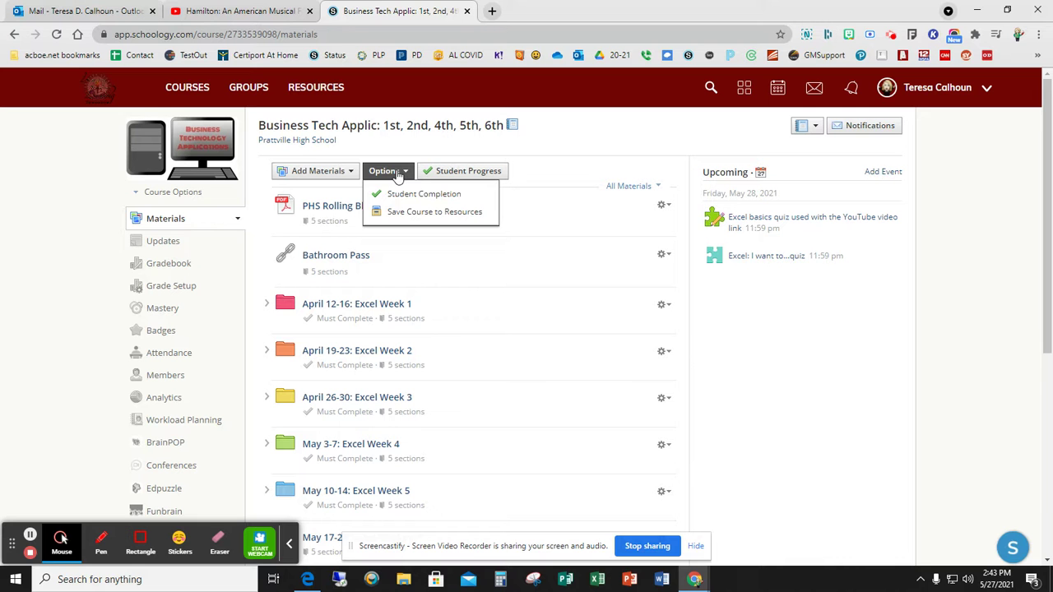
left_click(426, 214)
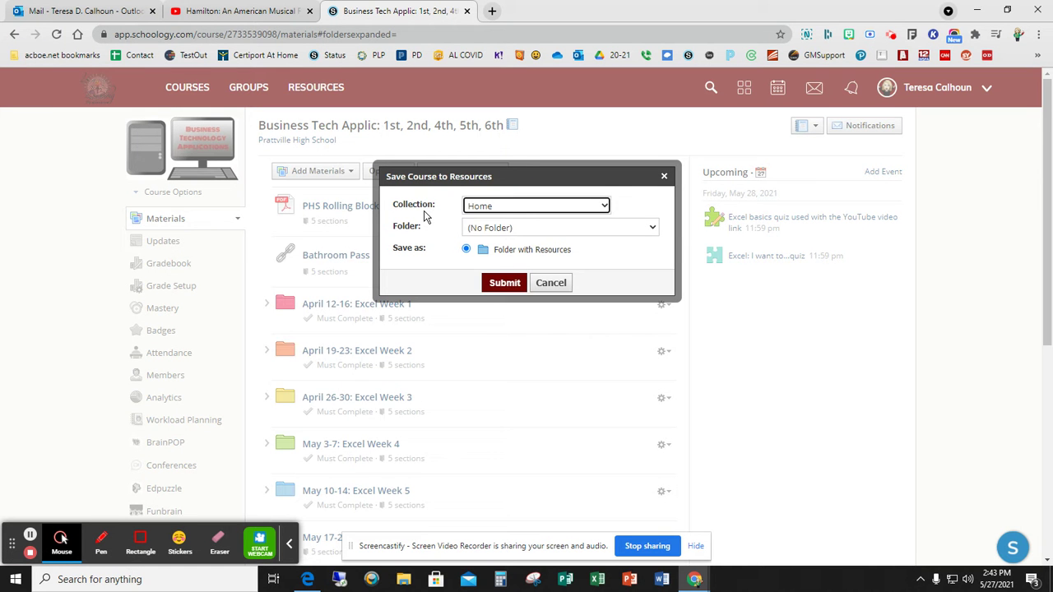
left_click(495, 212)
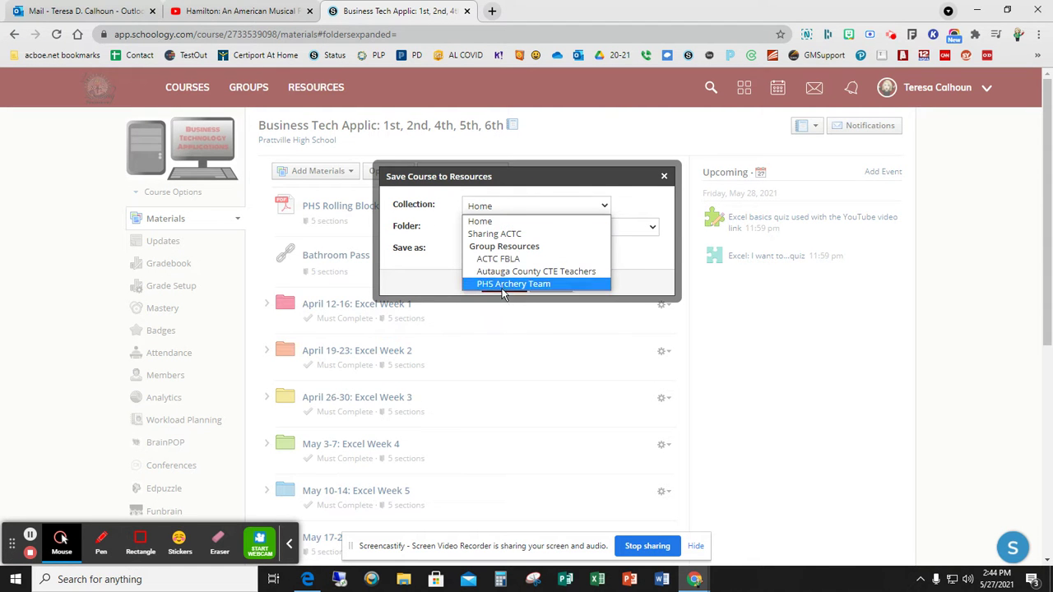
left_click(483, 222)
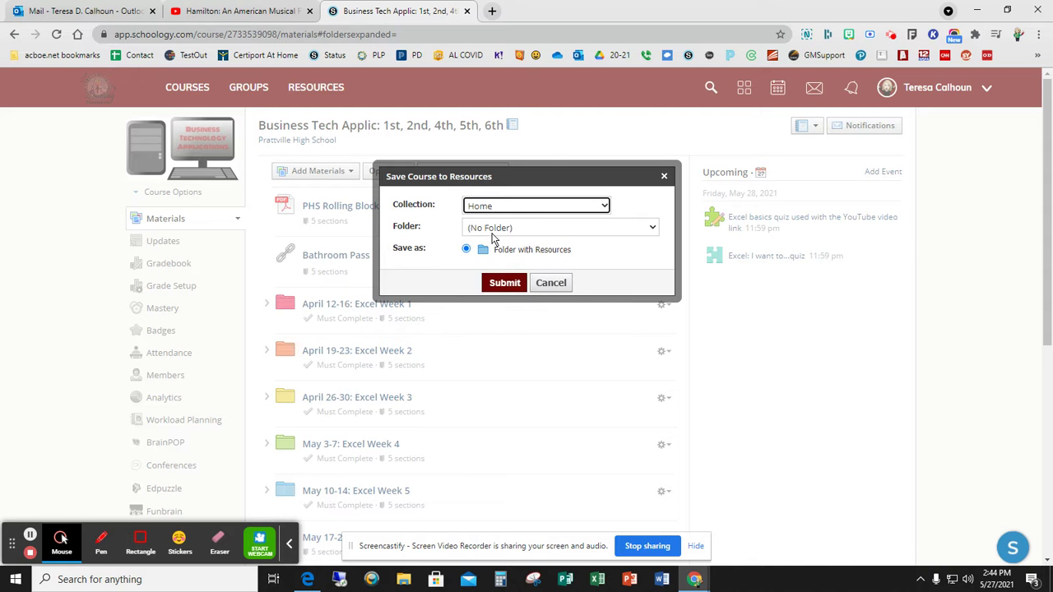
left_click(495, 234)
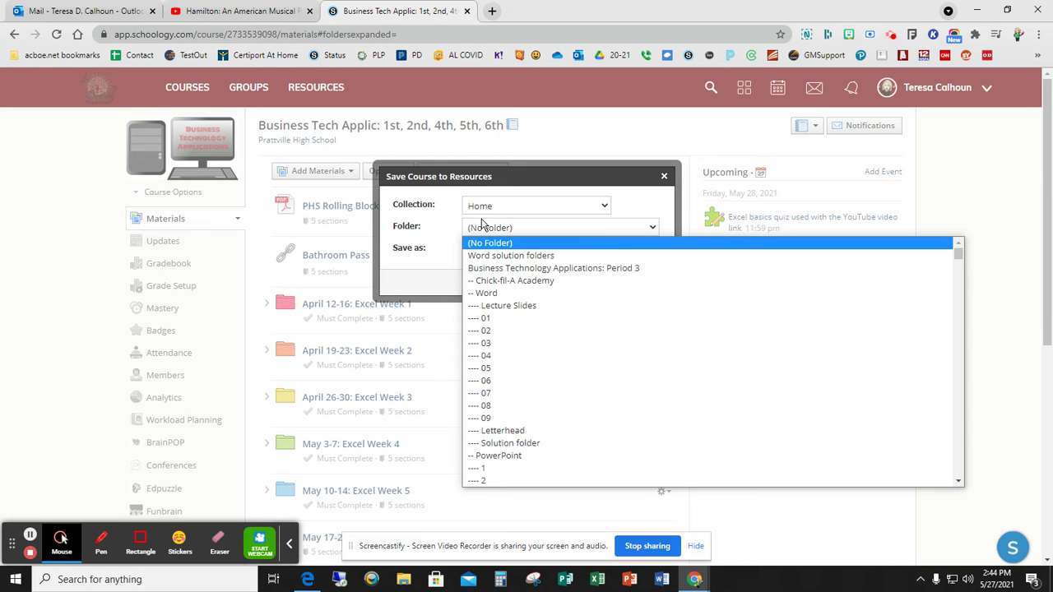
scroll(611, 315, "down", 10)
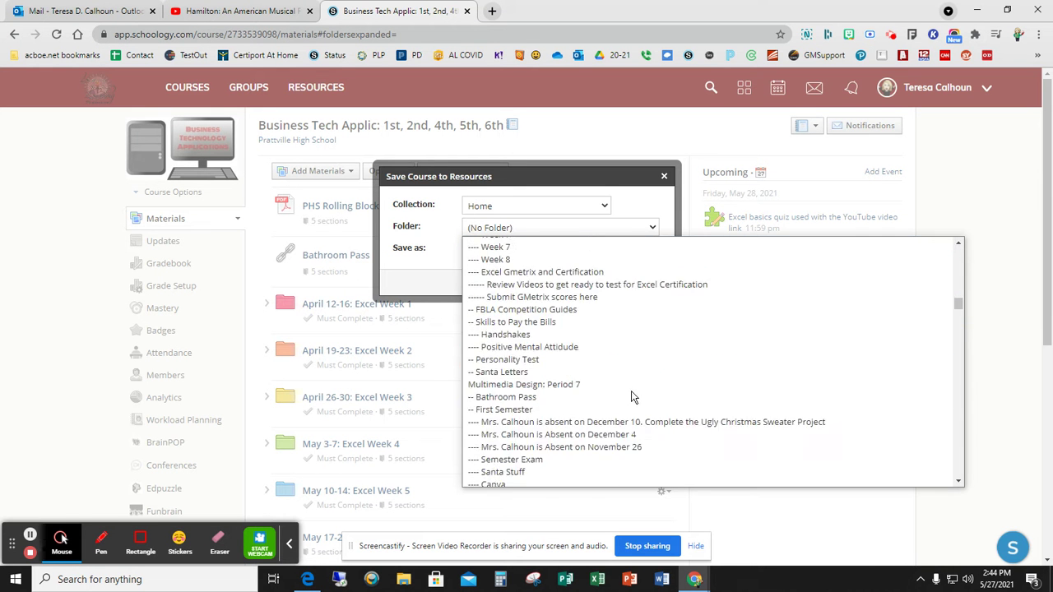
scroll(638, 449, "down", 15)
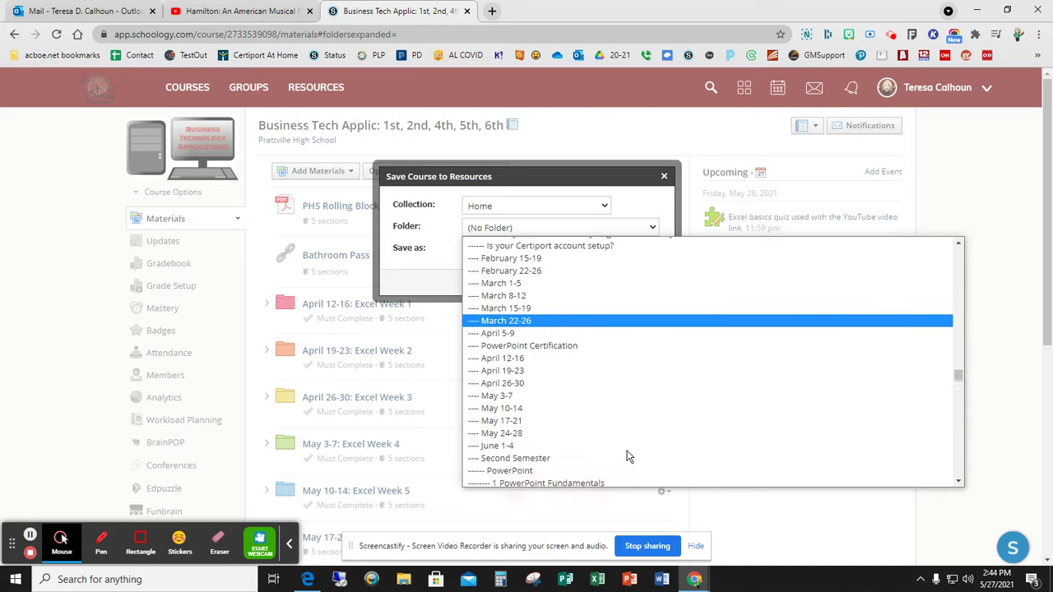
scroll(627, 455, "down", 15)
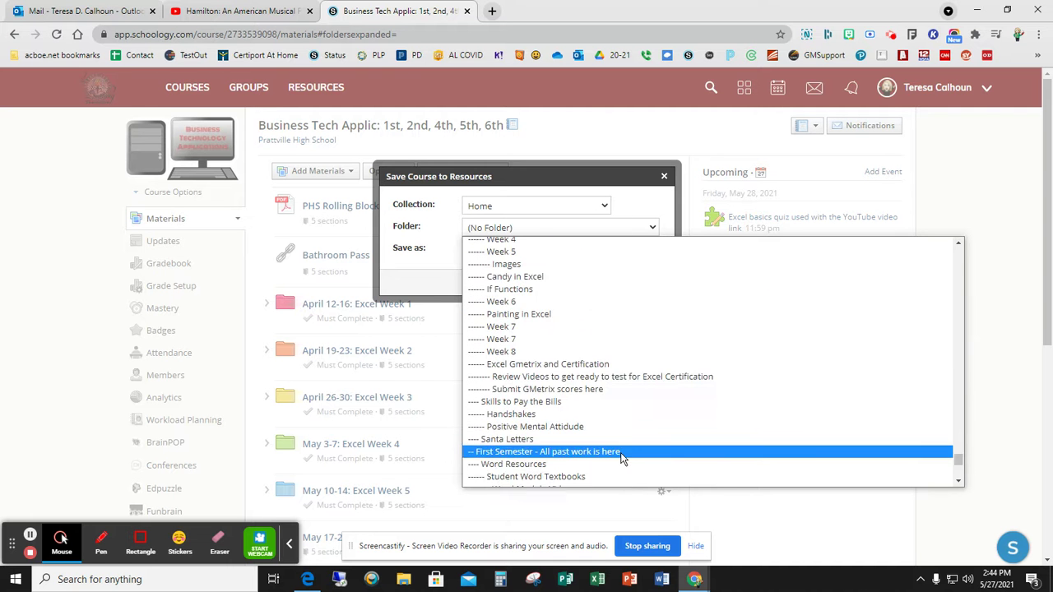
scroll(623, 459, "down", 10)
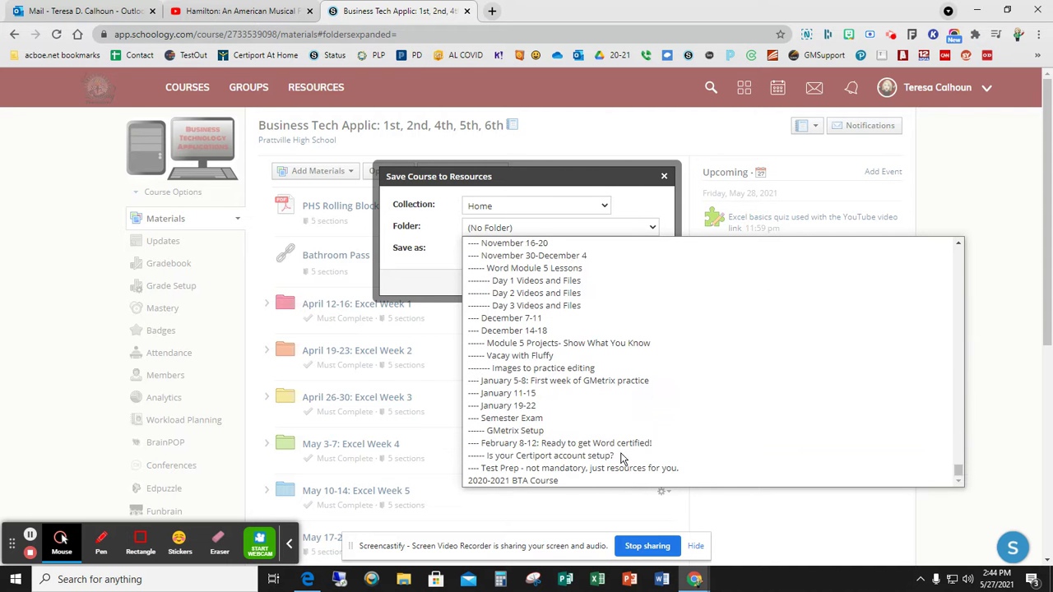
left_click(499, 482)
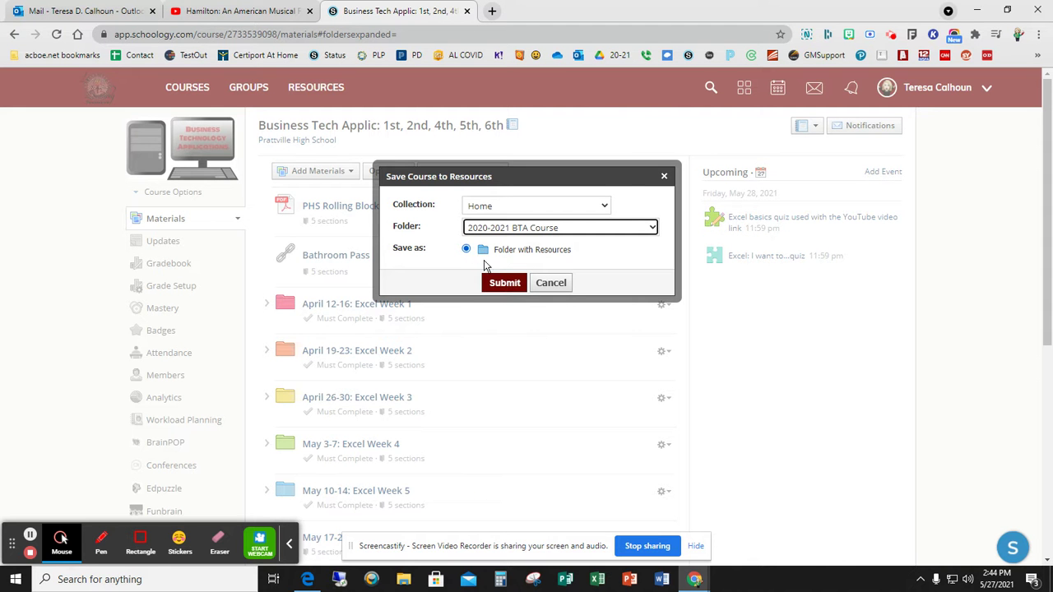
left_click(505, 283)
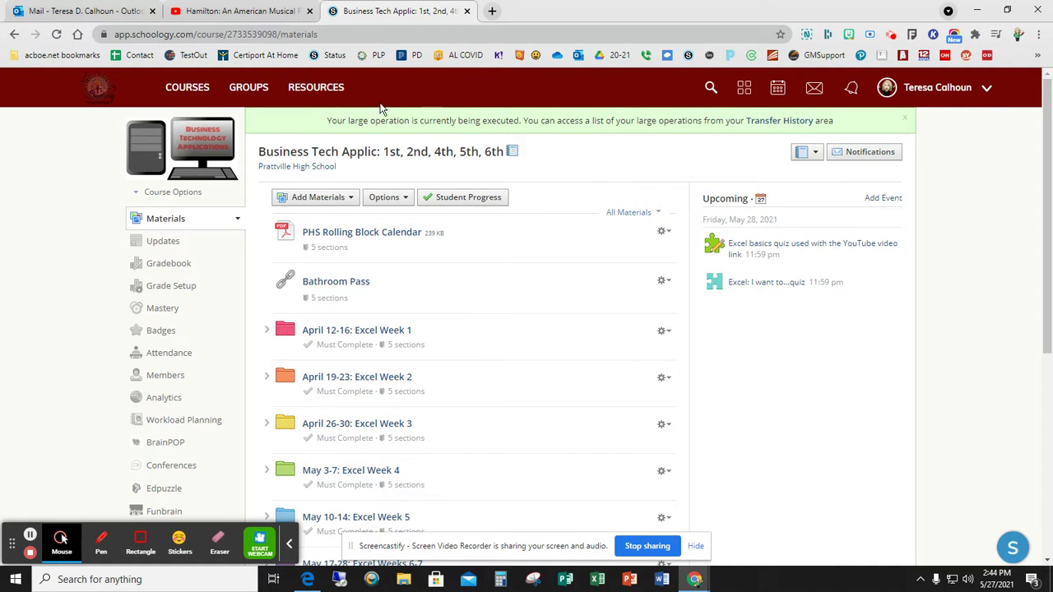
Step: Open the 2020-2021 BTA Course folder in the personal resources to check the saved course copy
left_click(328, 89)
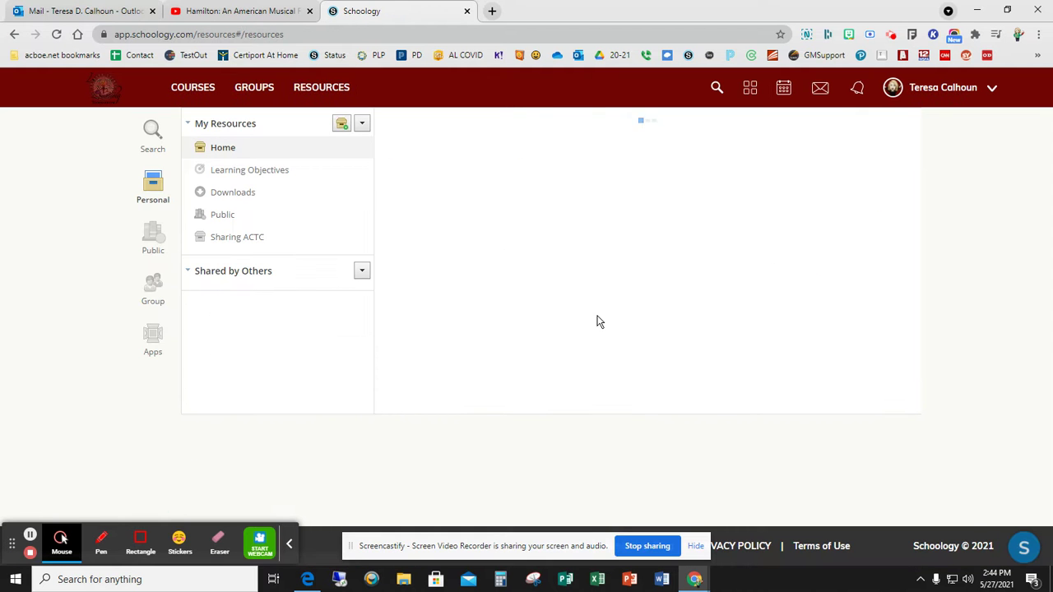
scroll(782, 346, "down", 20)
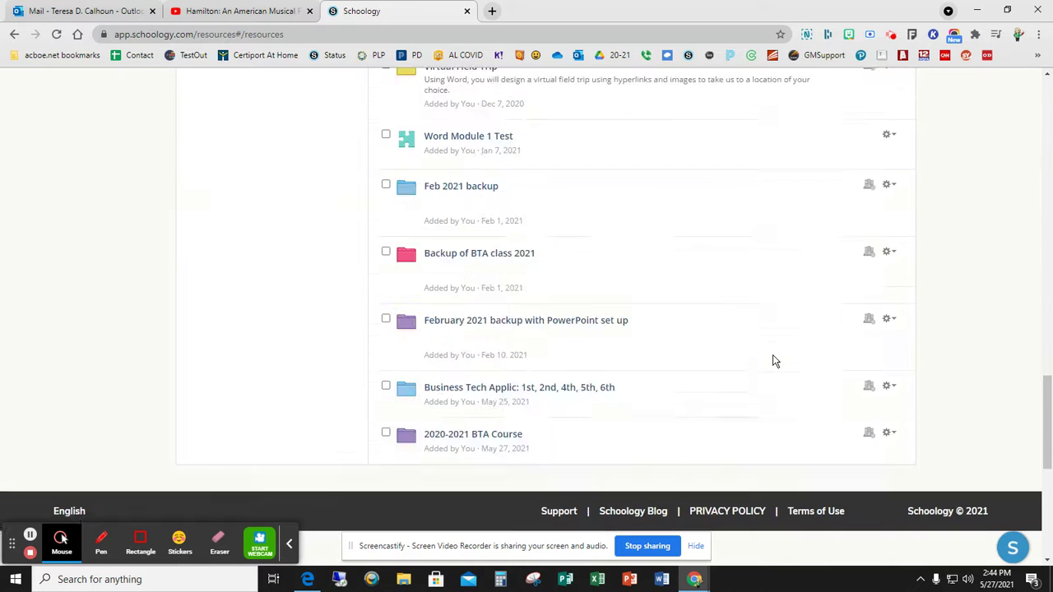
scroll(774, 354, "down", 5)
scroll(776, 348, "up", 3)
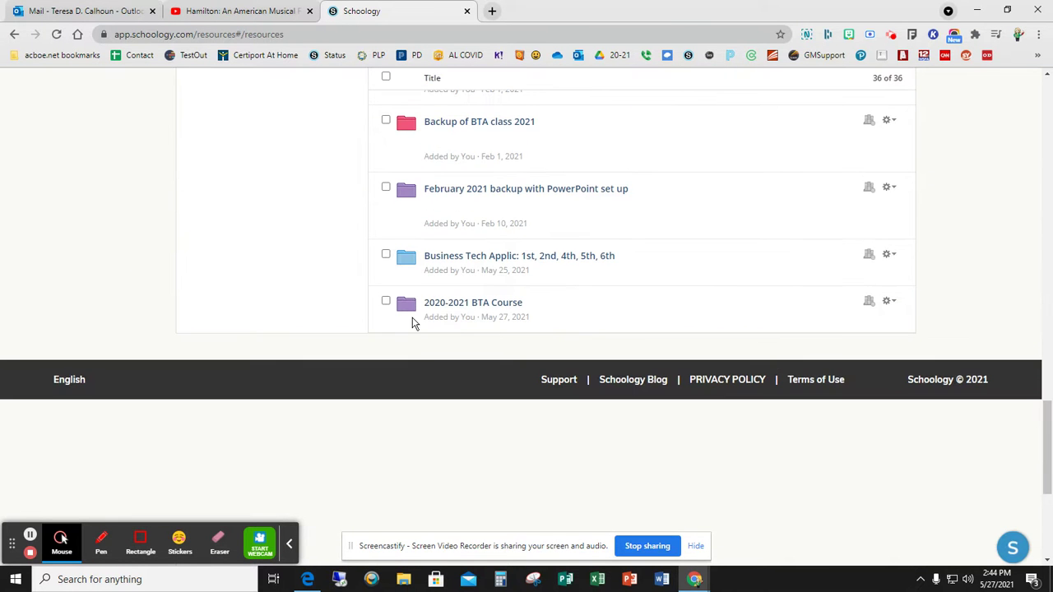
left_click(484, 304)
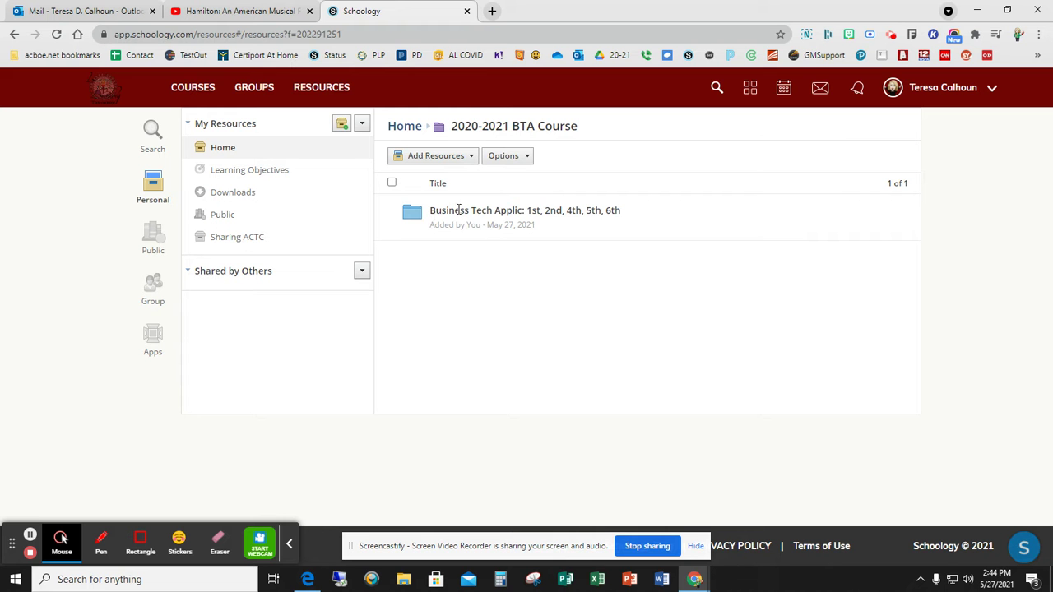
Step: Browse the May 25 Business Tech Applic folder in Home, including its April 12-16: Excel Week 1 folder, and return to the course folder
left_click(404, 127)
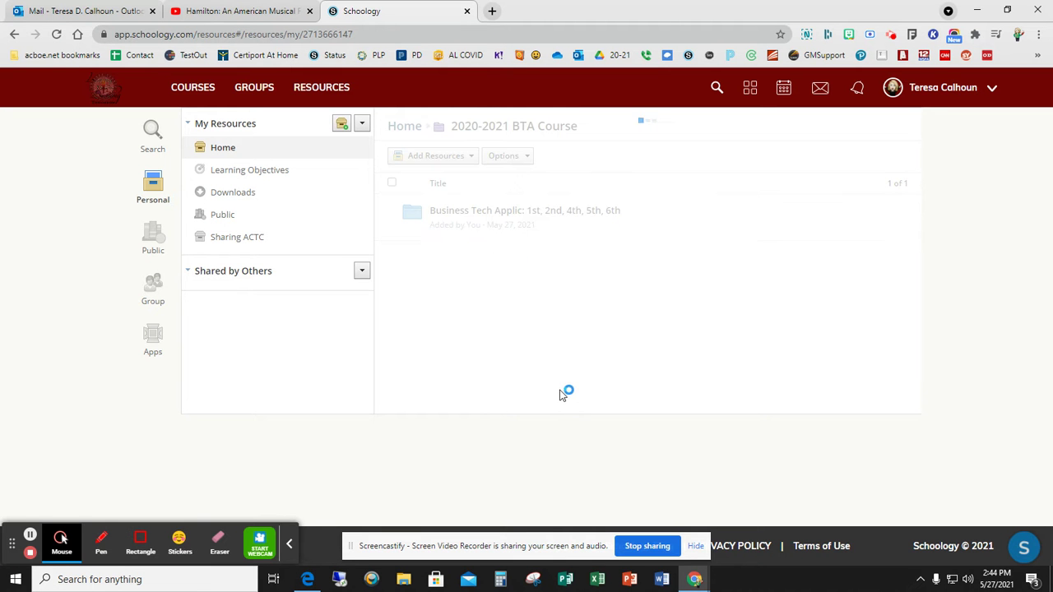
scroll(688, 383, "down", 20)
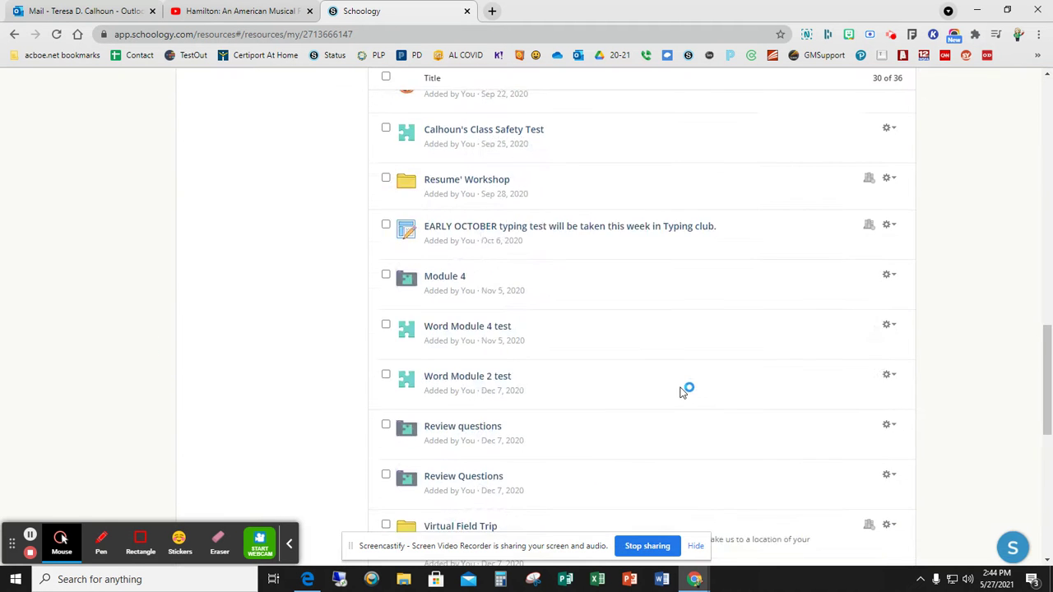
scroll(625, 362, "up", 2)
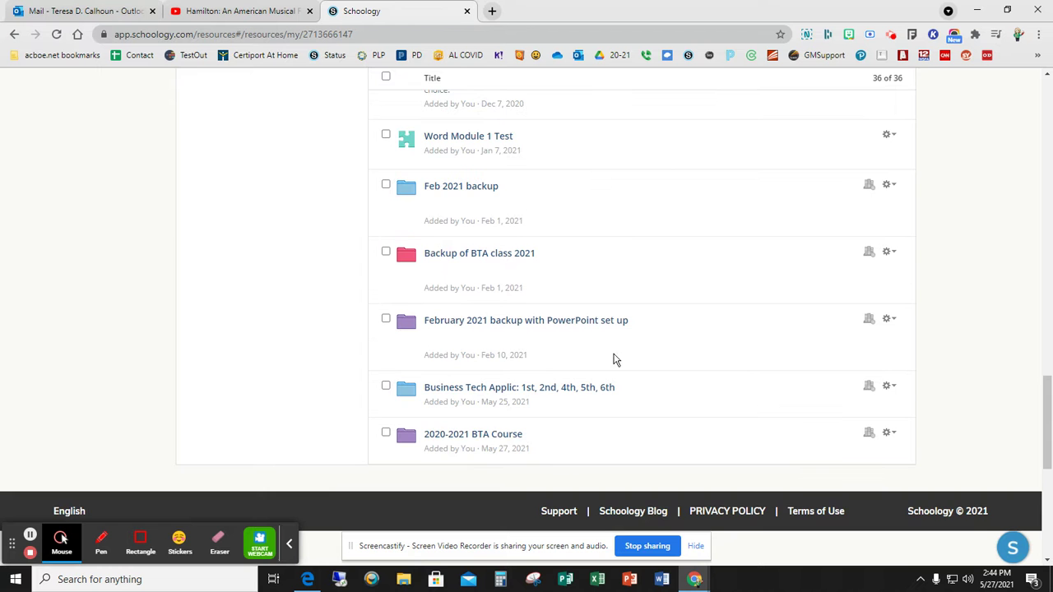
left_click(577, 388)
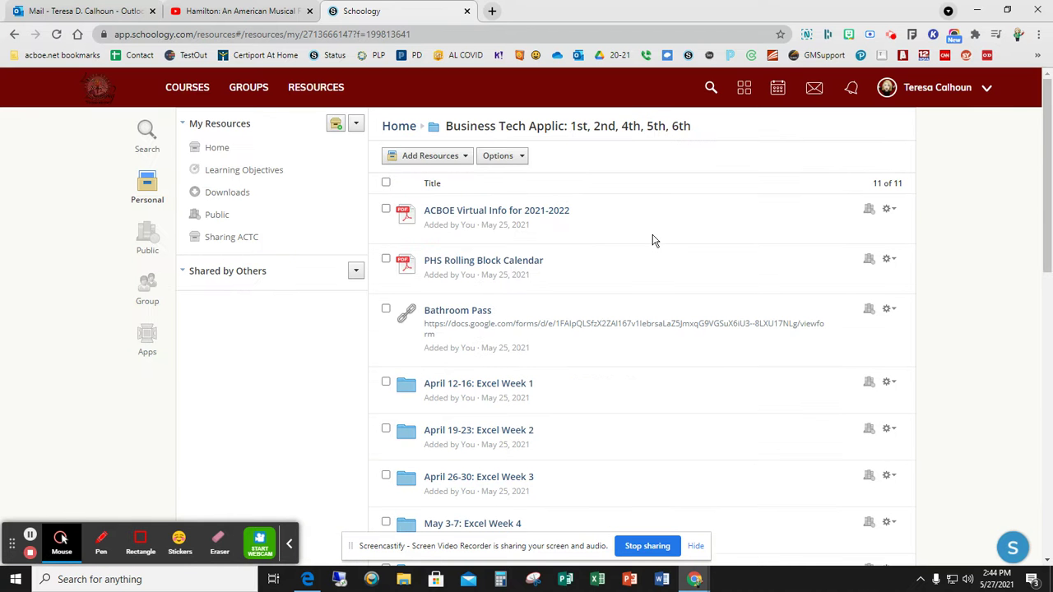
scroll(651, 274, "down", 2)
scroll(651, 273, "down", 2)
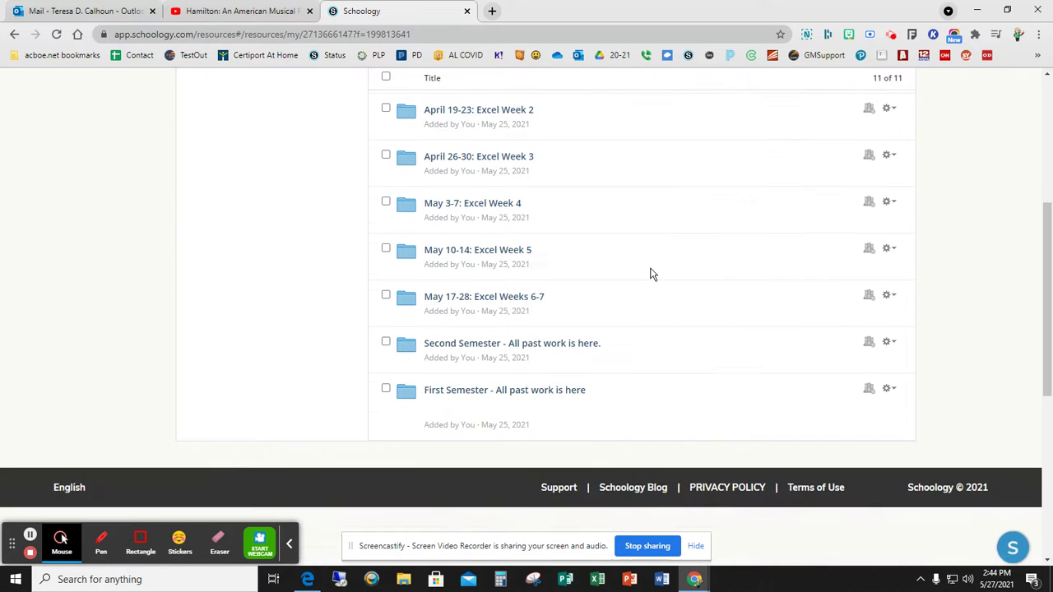
scroll(665, 366, "up", 3)
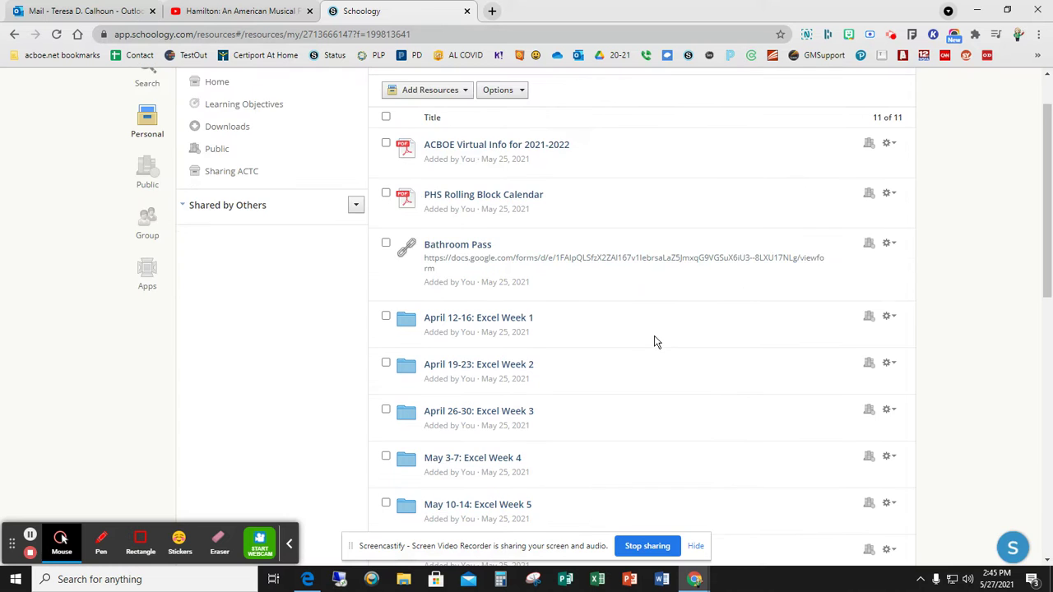
scroll(656, 341, "down", 3)
left_click(459, 121)
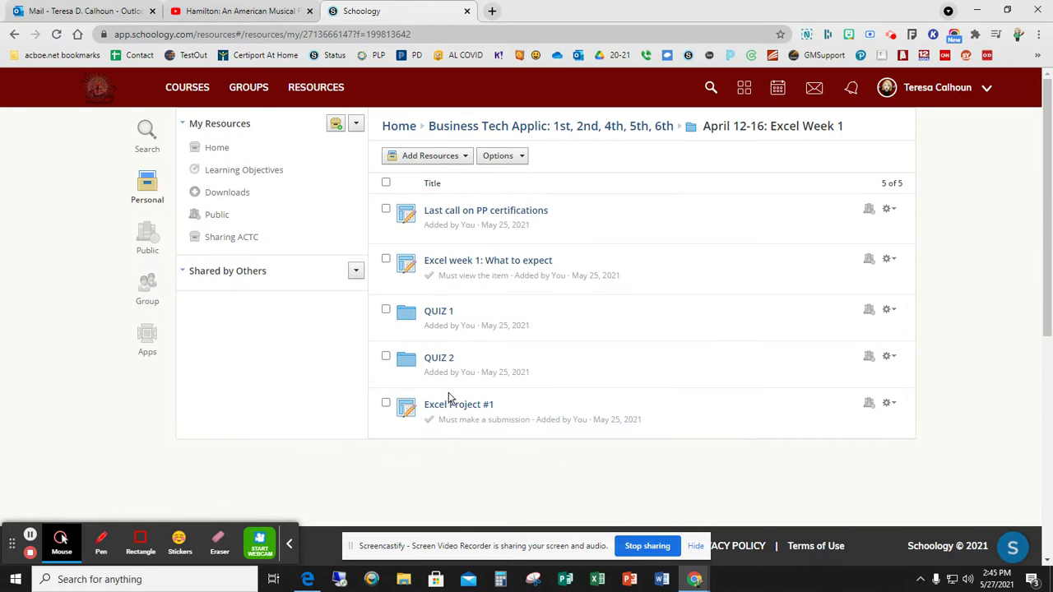
left_click(580, 127)
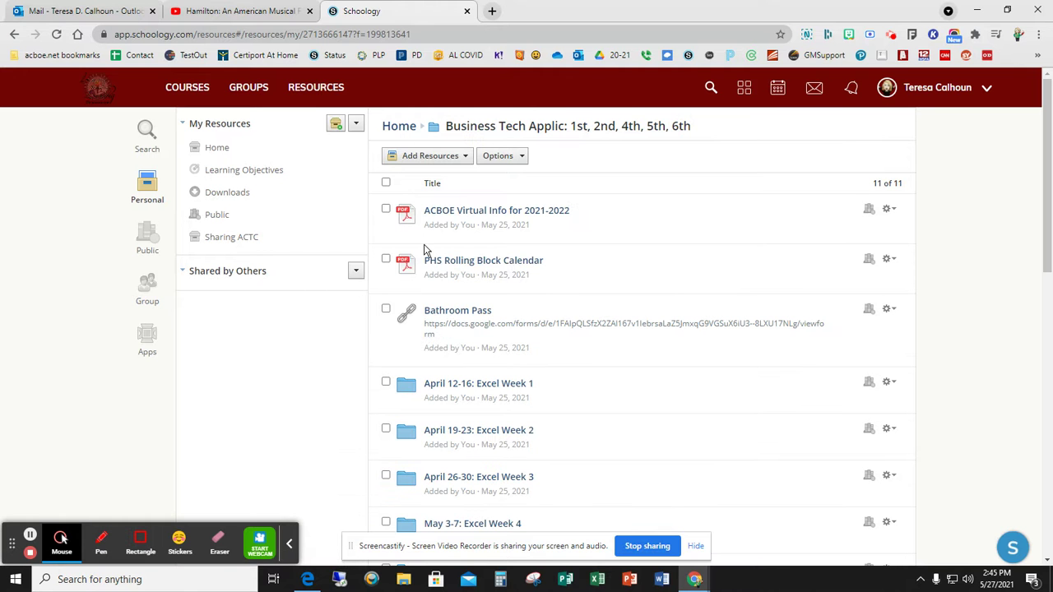
Step: Select all resources in the Business Tech Applic folder, examine the available option, add and bulk edit actions, and clear the selection
left_click(386, 183)
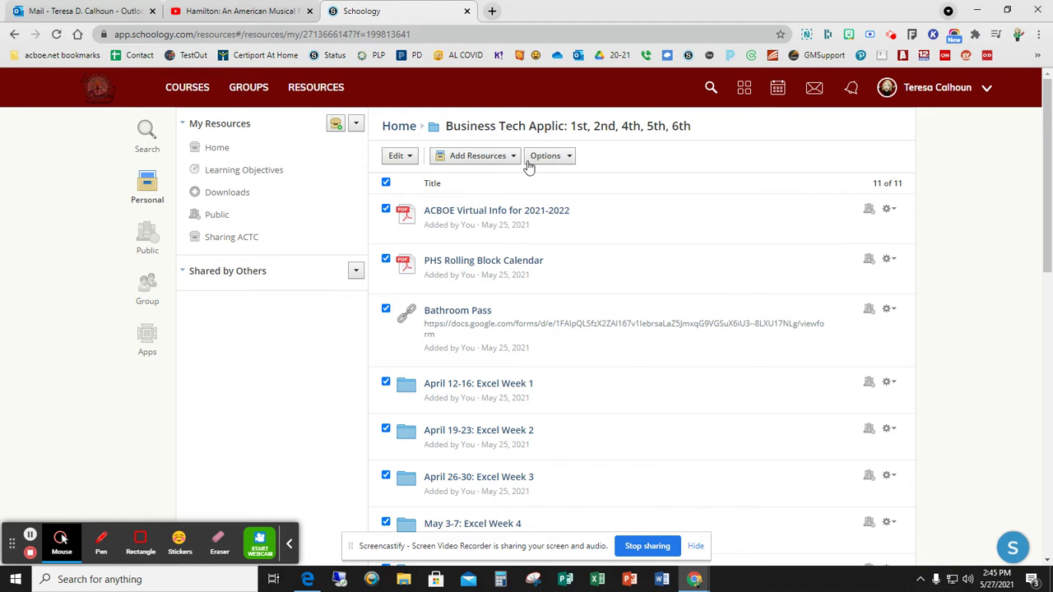
left_click(557, 157)
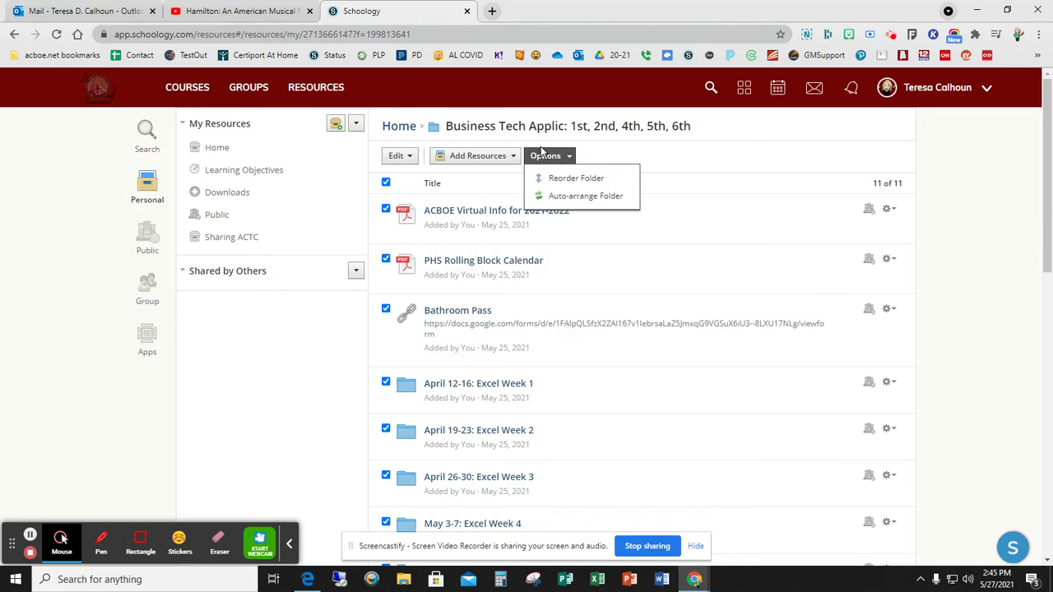
left_click(502, 157)
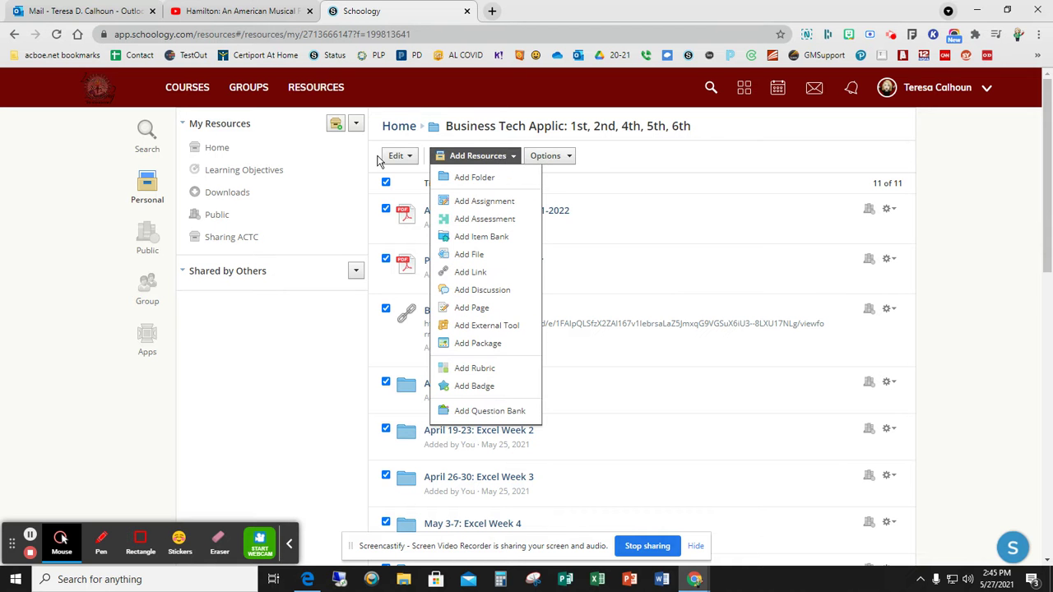
left_click(409, 158)
left_click(409, 157)
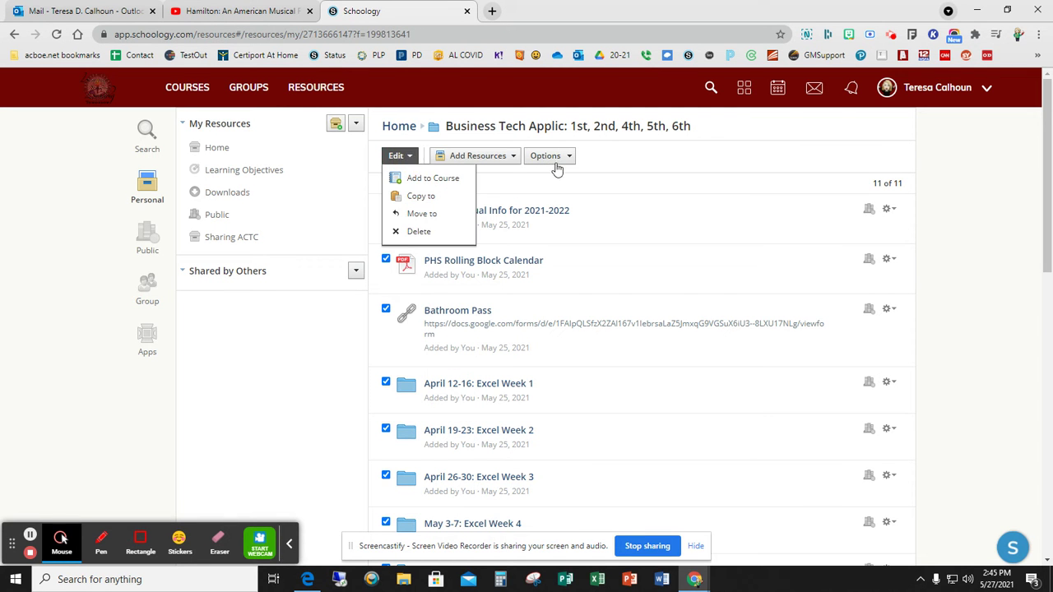
left_click(688, 165)
left_click(387, 186)
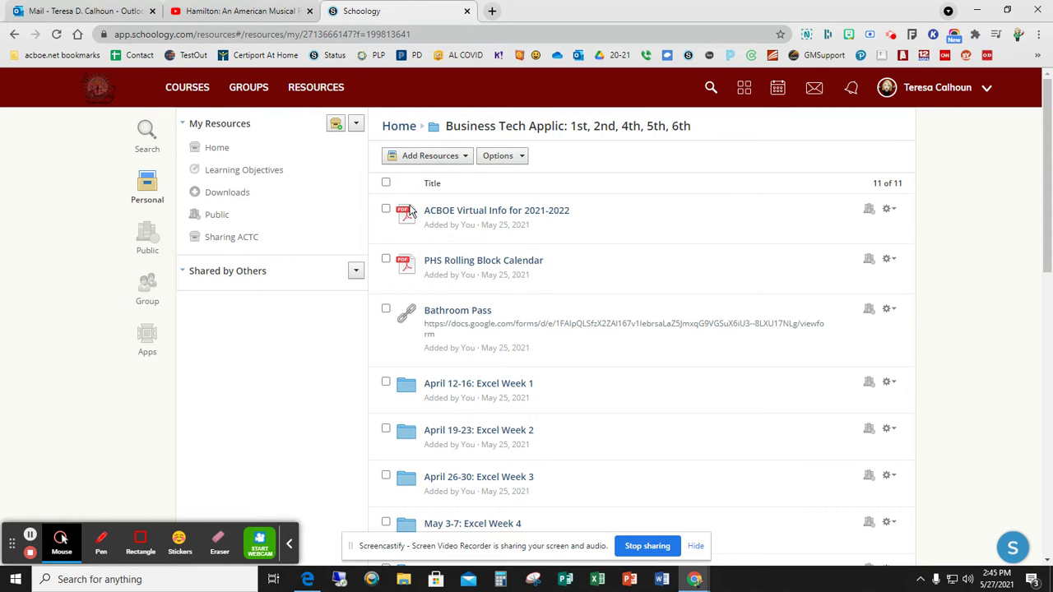
Step: Check the actions available for the April 12-16: Excel Week 1 folder, including Add to Course
scroll(641, 366, "down", 2)
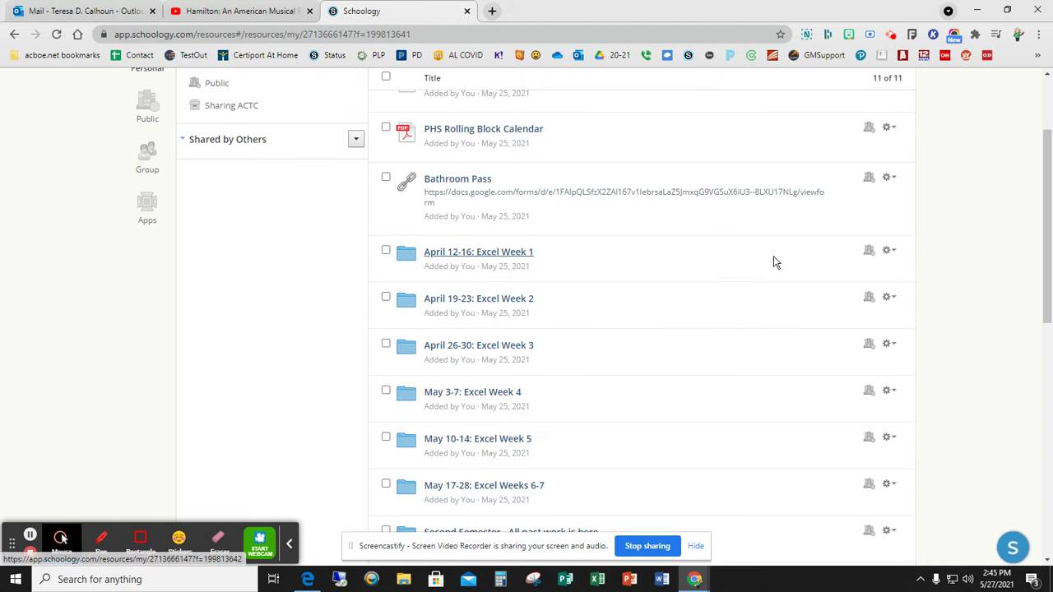
left_click(892, 252)
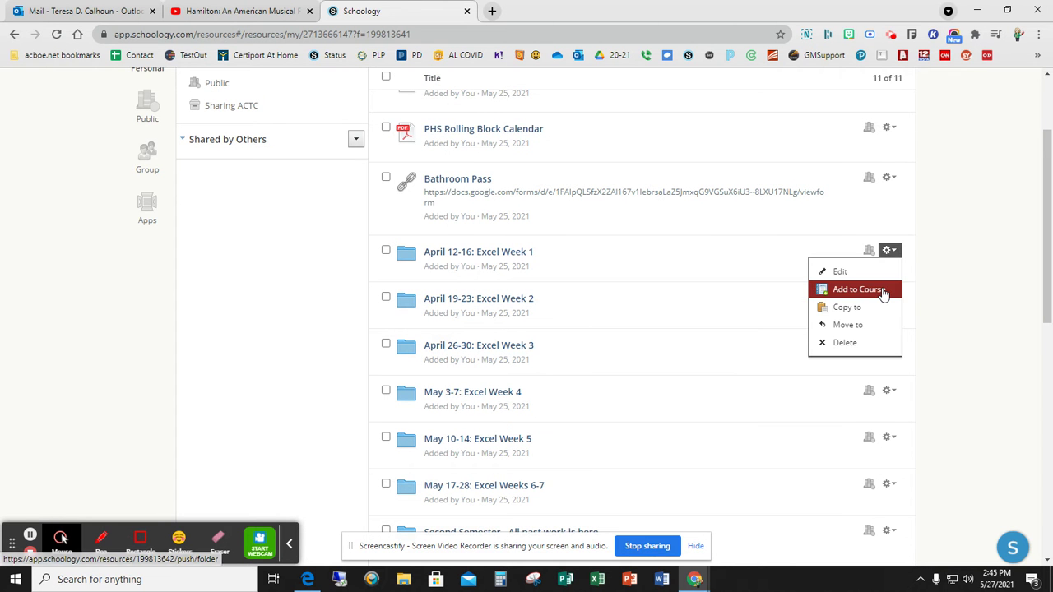
scroll(535, 239, "up", 2)
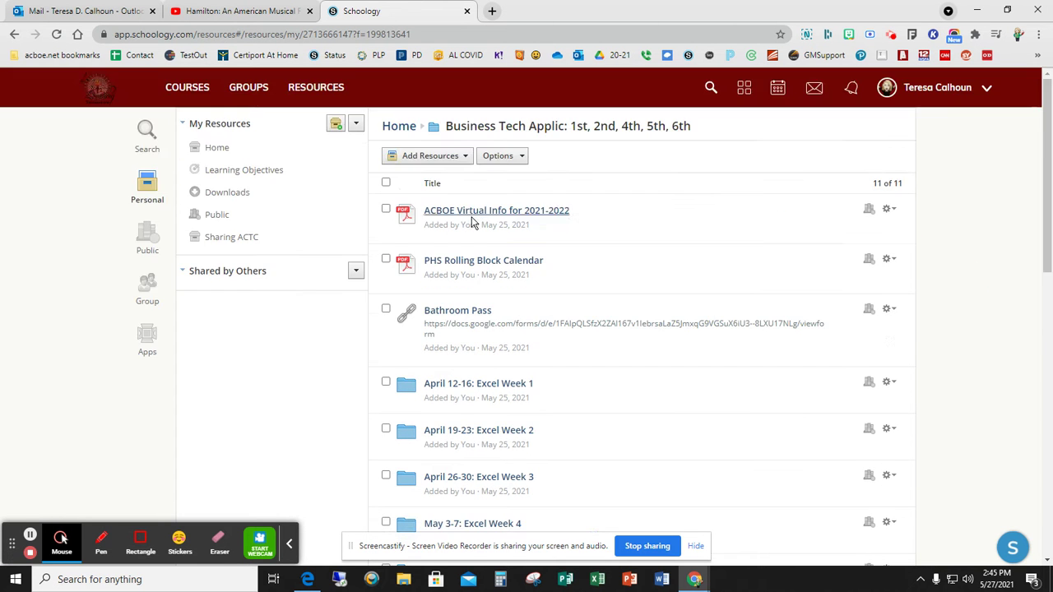
Step: Recheck the bulk edit actions with every item in the course folder selected, and deselect all items
left_click(387, 183)
left_click(395, 156)
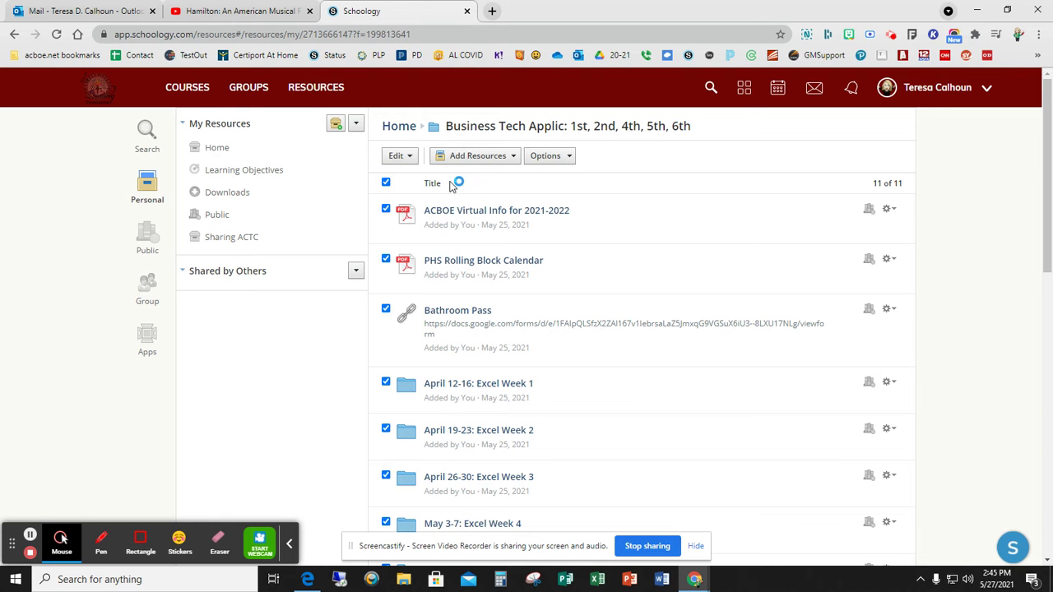
left_click(386, 183)
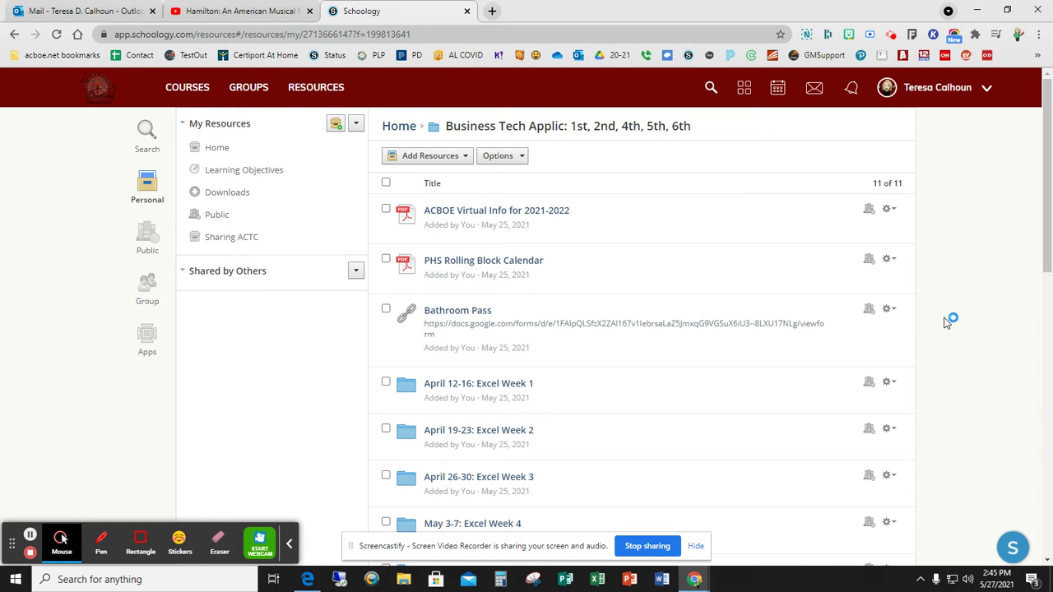